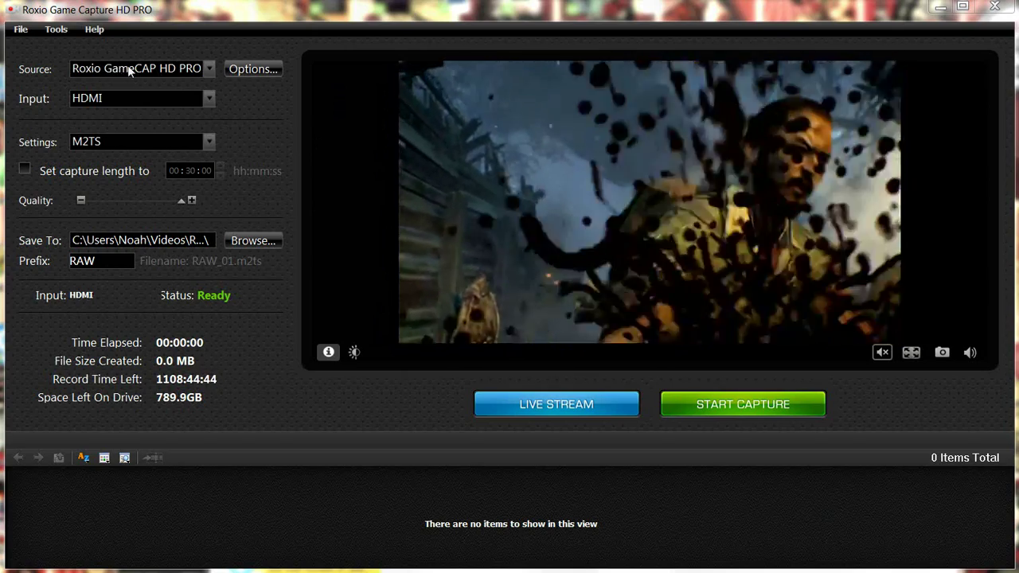
# Keep Roxio GameCAP HD PRO as source and M2TS format, with no fixed capture length.
pyautogui.click(123, 73)
pyautogui.click(125, 87)
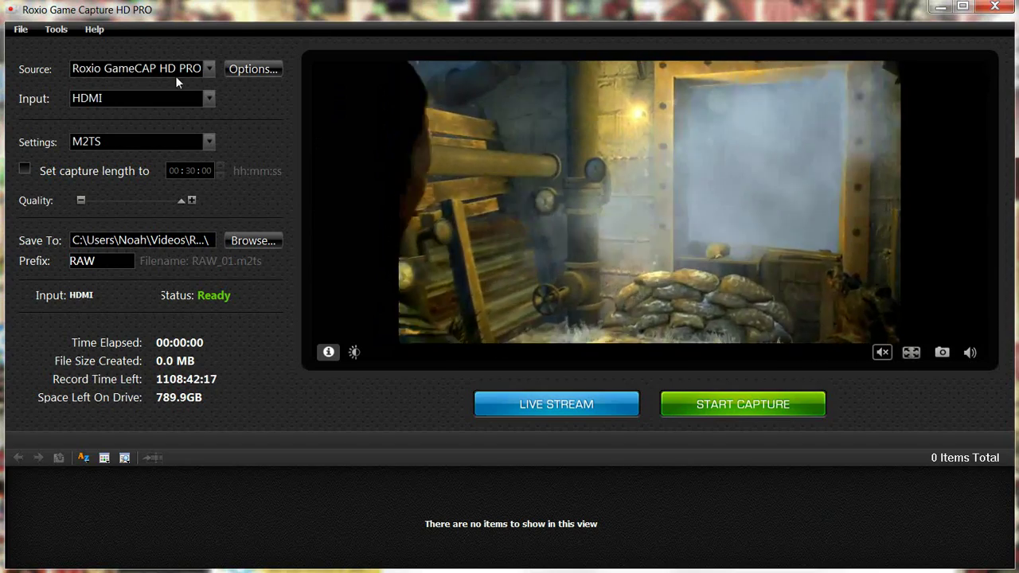
pyautogui.click(105, 143)
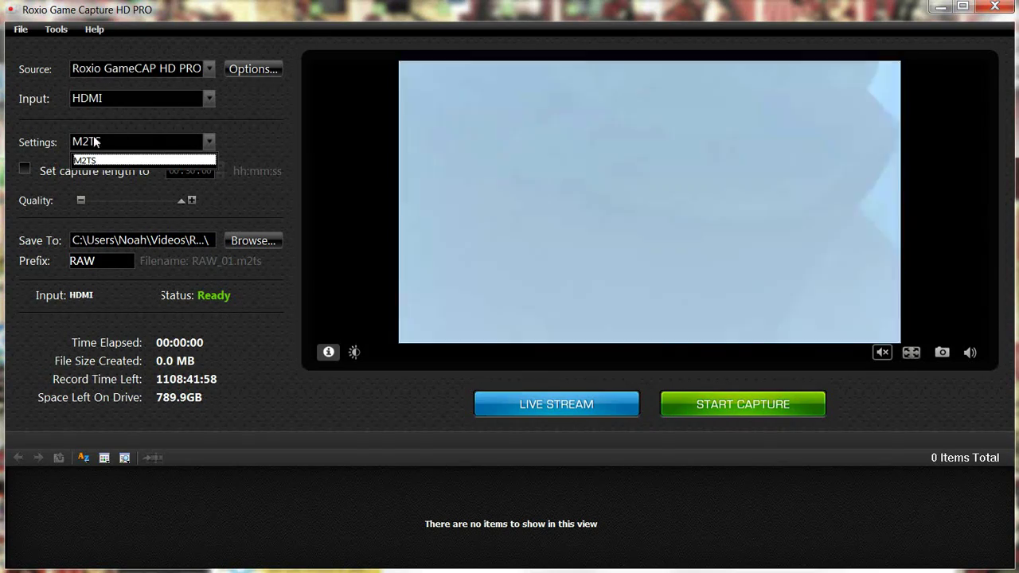
pyautogui.click(270, 122)
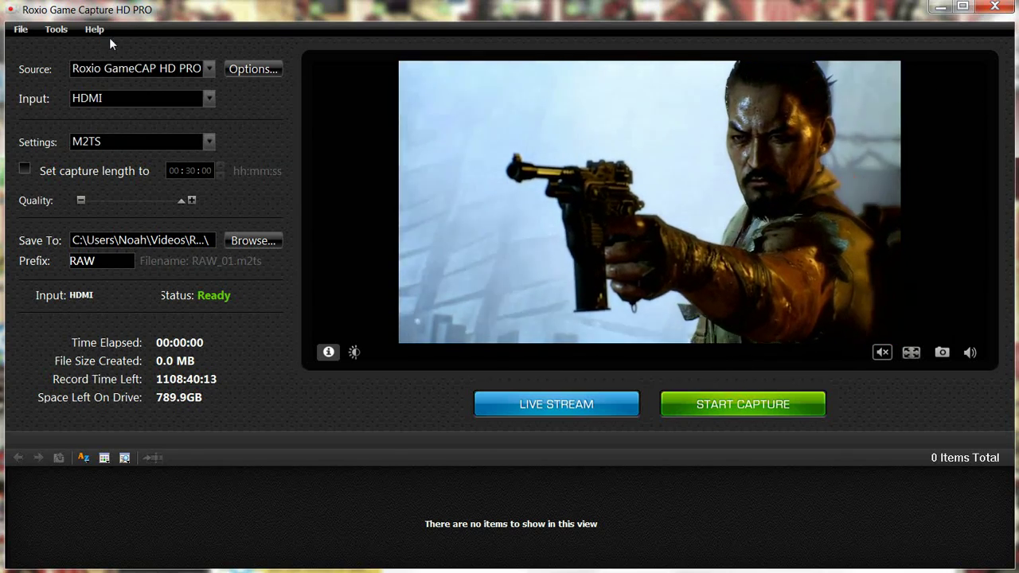
pyautogui.click(120, 169)
pyautogui.click(53, 171)
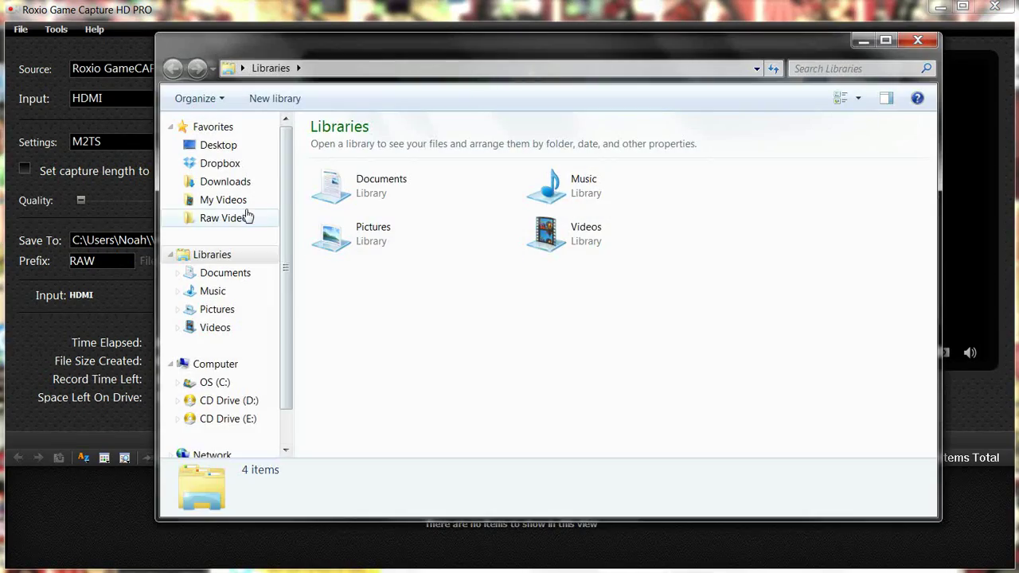
pyautogui.click(239, 218)
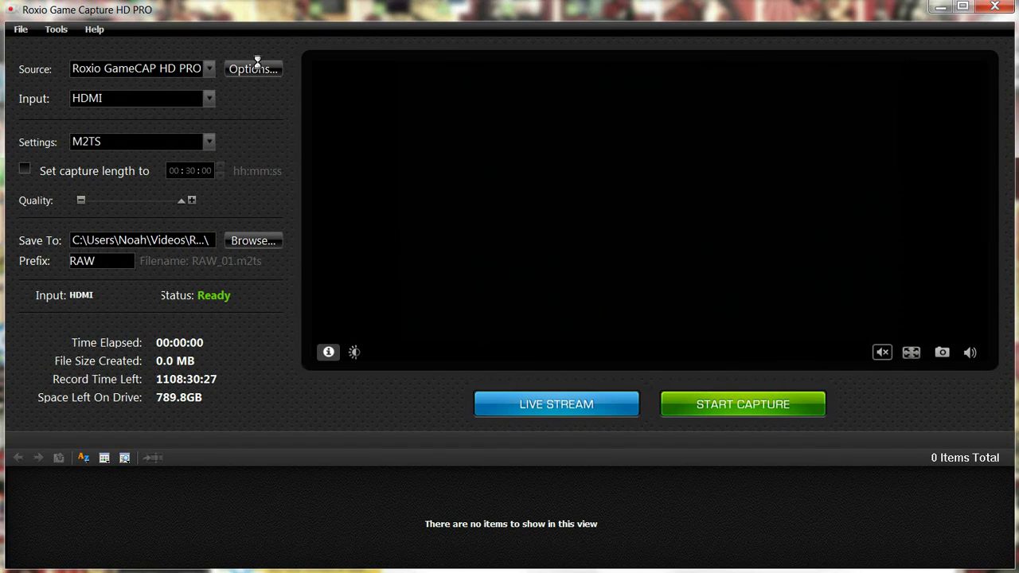
# In Options, keep the HD 1080P profile and 15000 bitrate, saving recordings to Raw Video.
pyautogui.click(254, 67)
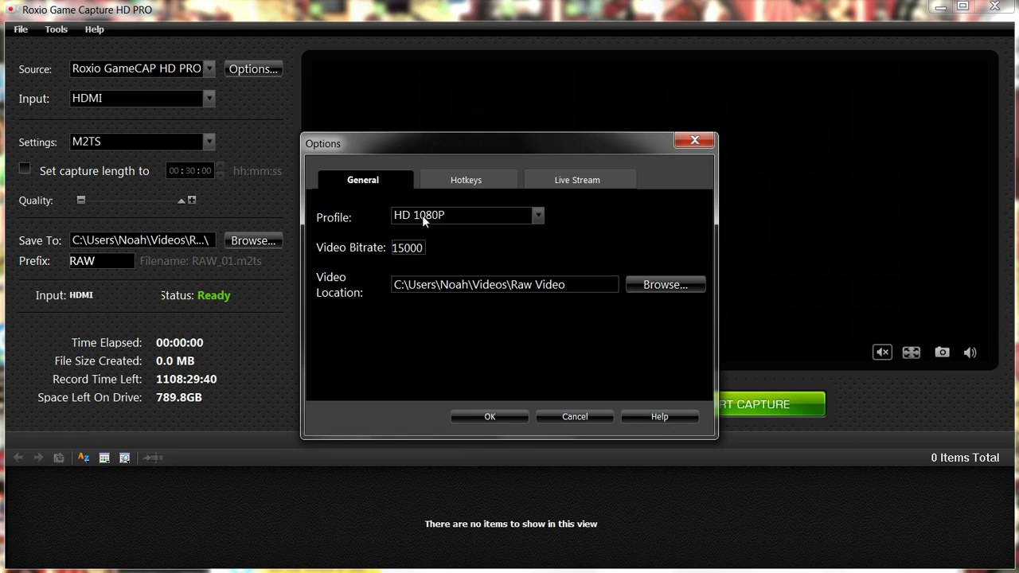
pyautogui.click(494, 217)
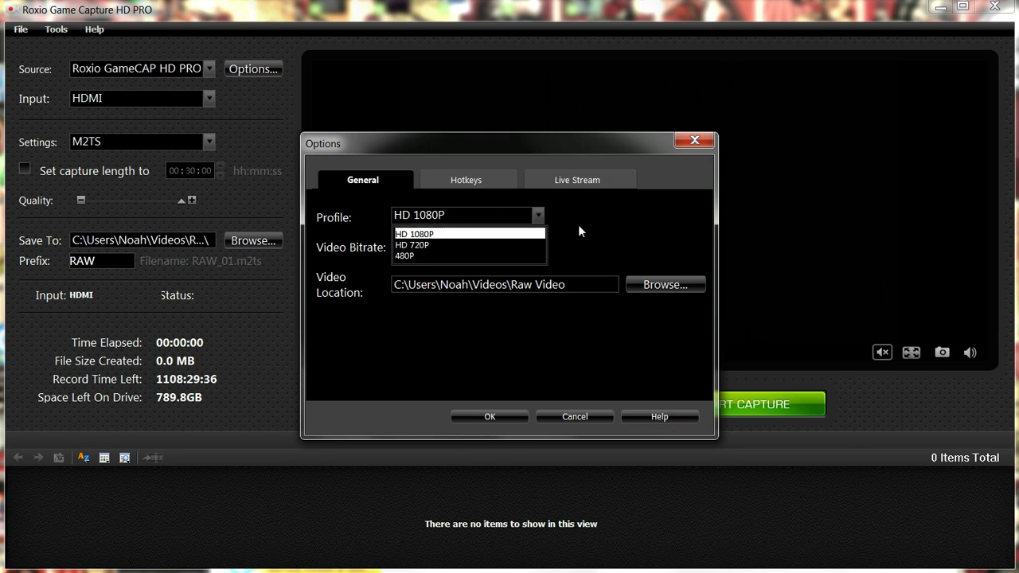
pyautogui.click(503, 234)
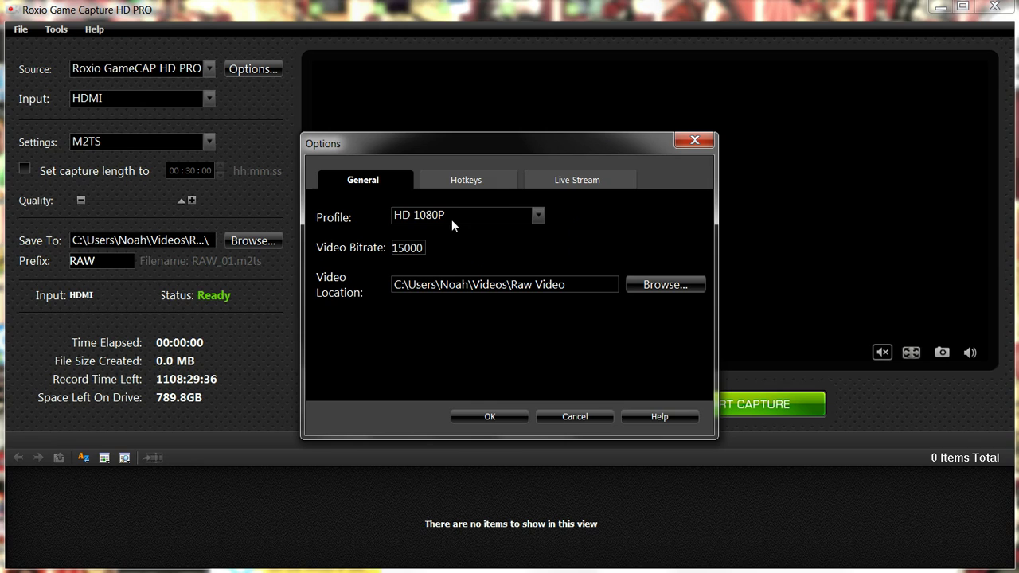
pyautogui.click(428, 212)
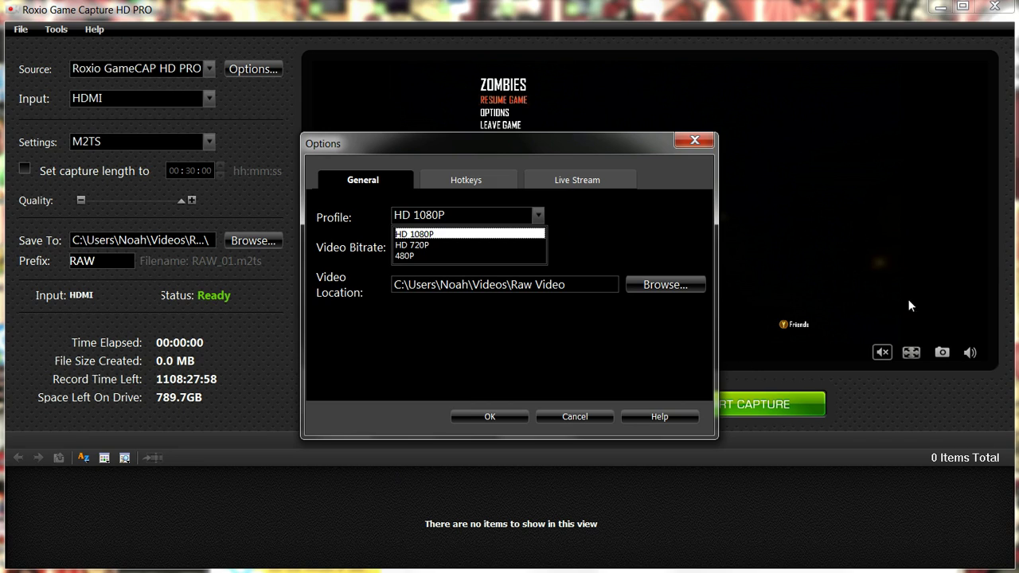
pyautogui.click(446, 234)
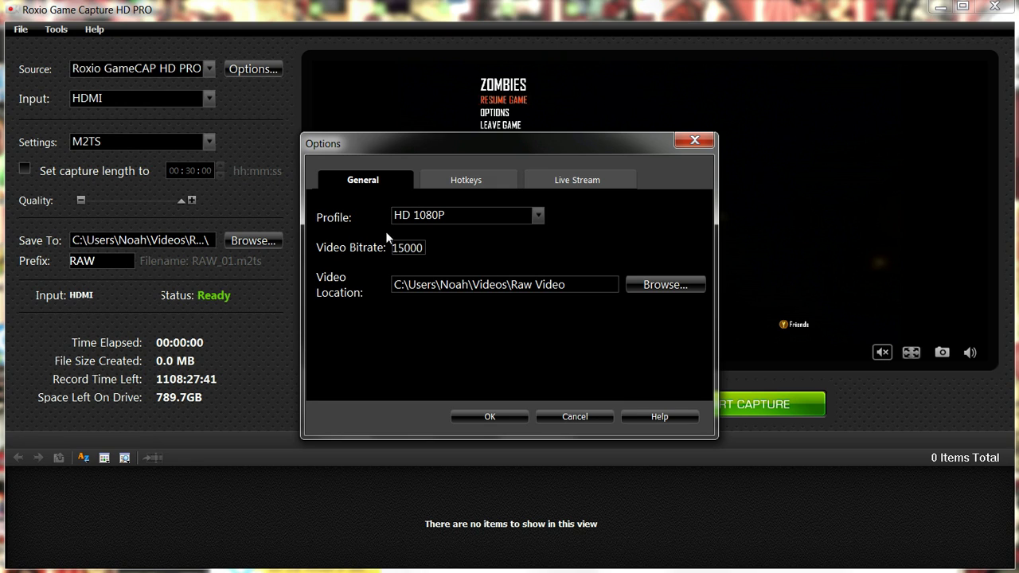
pyautogui.doubleClick(422, 248)
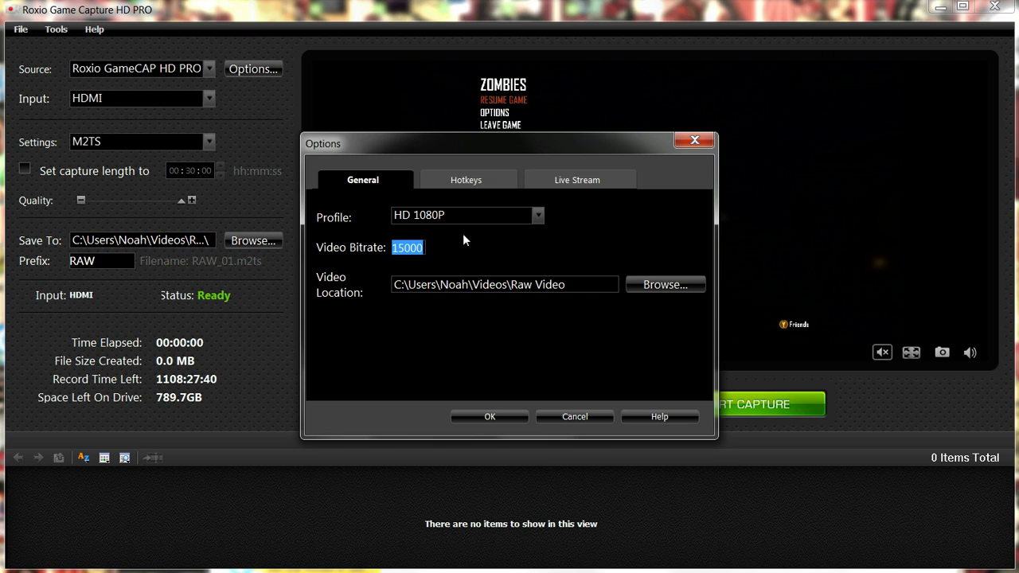
pyautogui.click(405, 248)
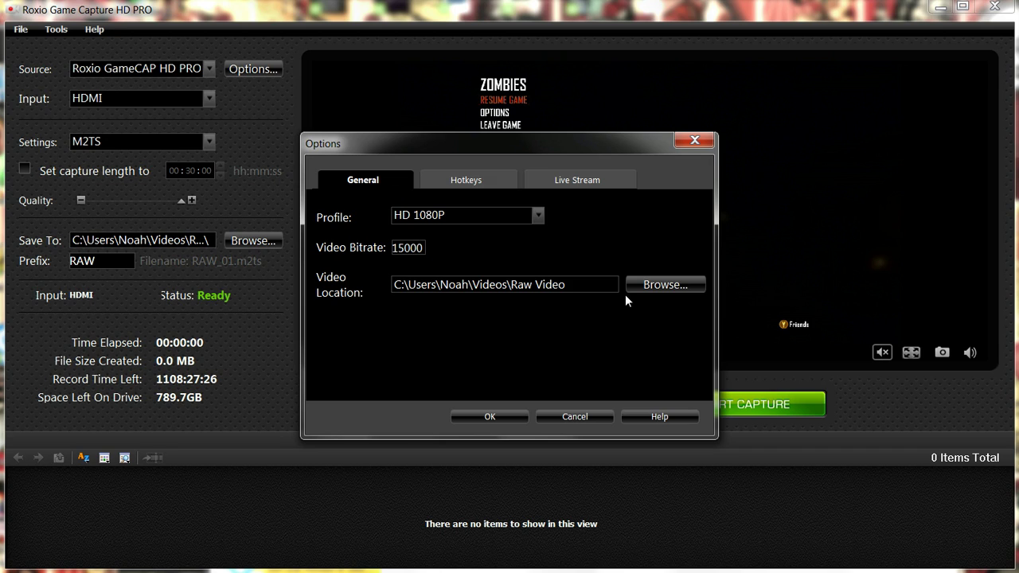
pyautogui.click(665, 285)
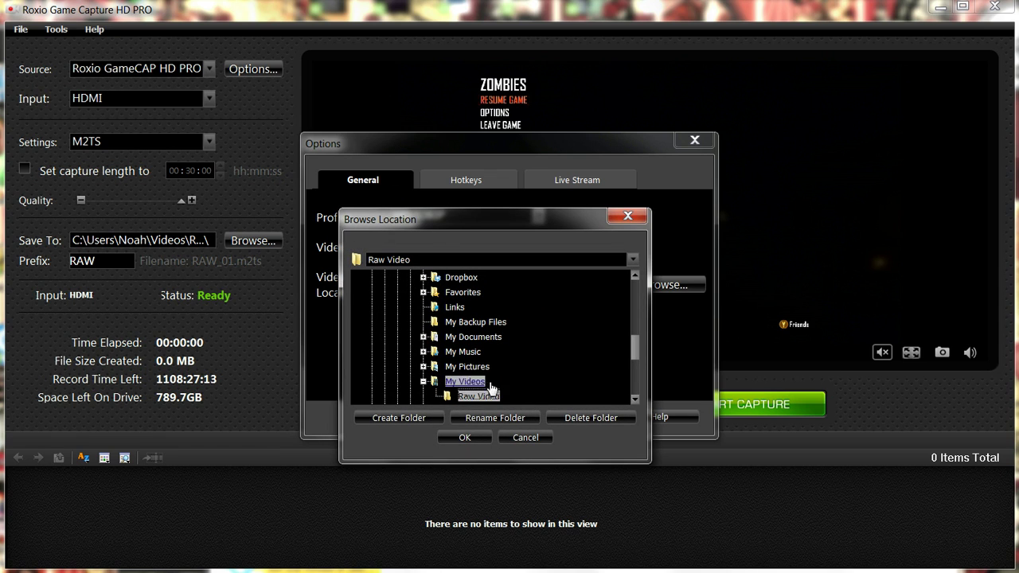
pyautogui.click(463, 439)
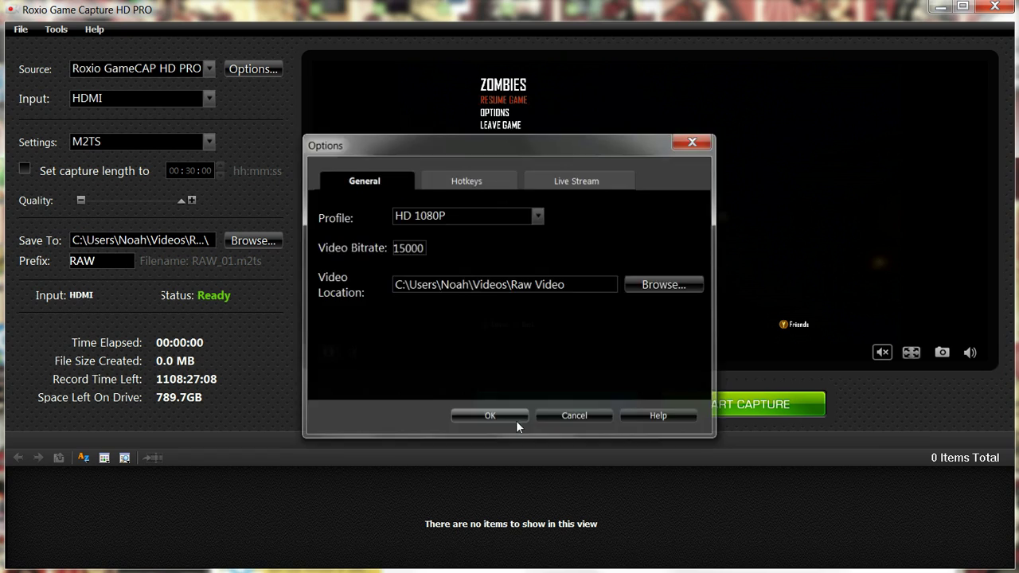
# Apply the HD 1080P, Raw Video capture options and return to the main window.
pyautogui.click(509, 420)
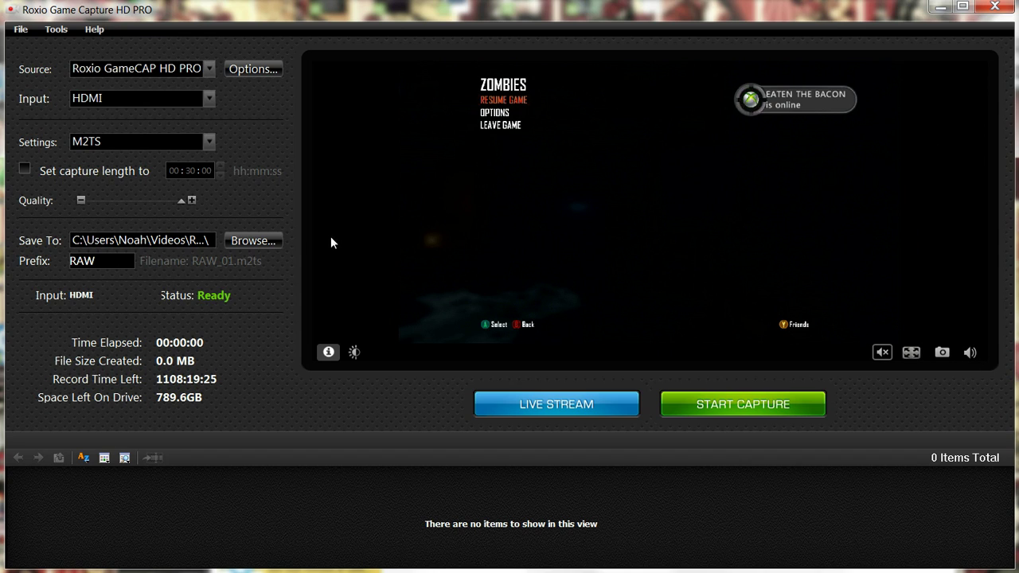
# Show the Enhance Picture brightness, hue, contrast and saturation controls.
pyautogui.click(355, 352)
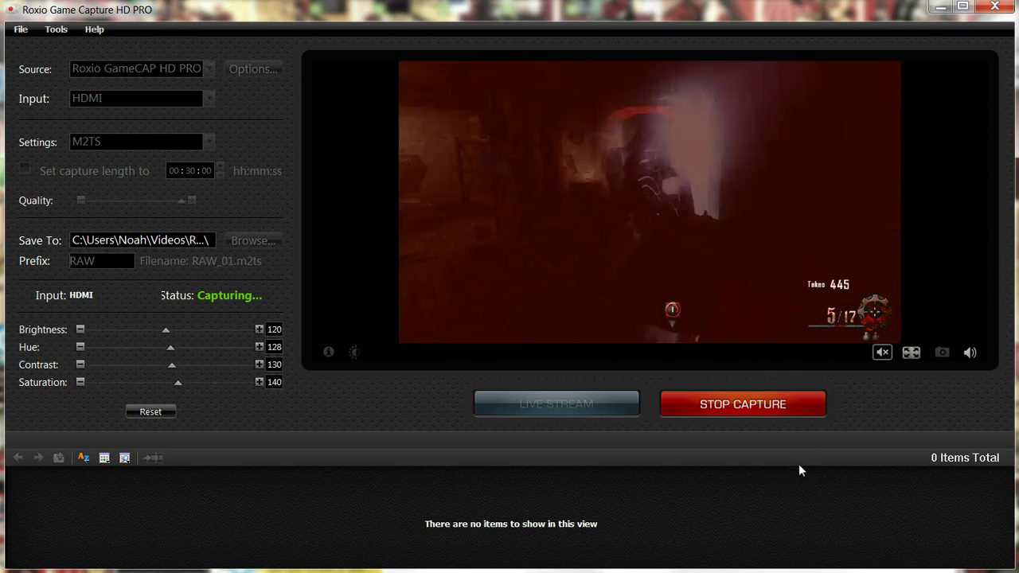
# Stop capturing and open the Raw Video folder holding the RAW_00 clip.
pyautogui.click(744, 404)
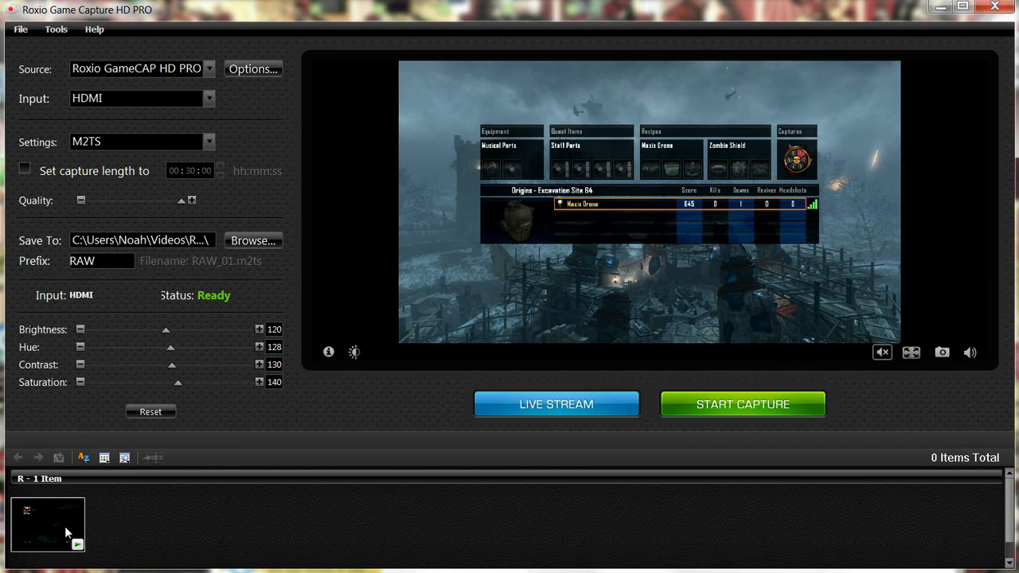
pyautogui.doubleClick(64, 531)
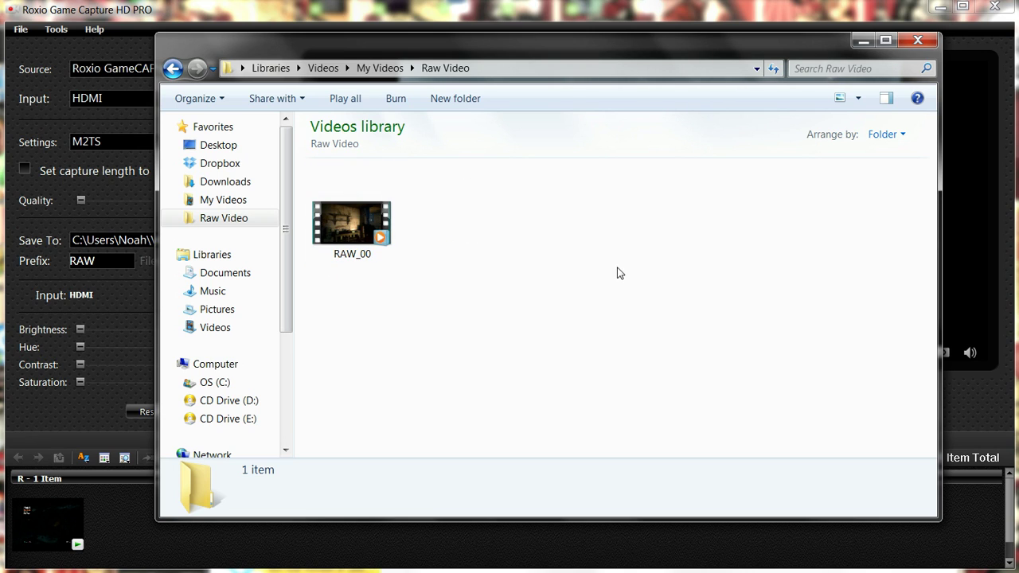
# Play RAW_00 in a window rather than full screen and close the Raw Video folder.
pyautogui.doubleClick(376, 251)
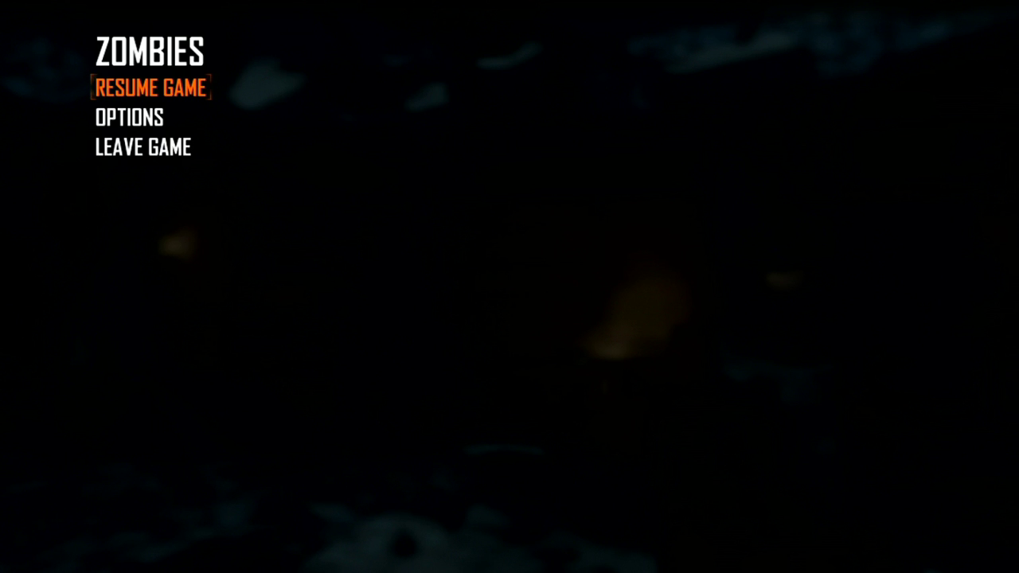
pyautogui.press('Escape')
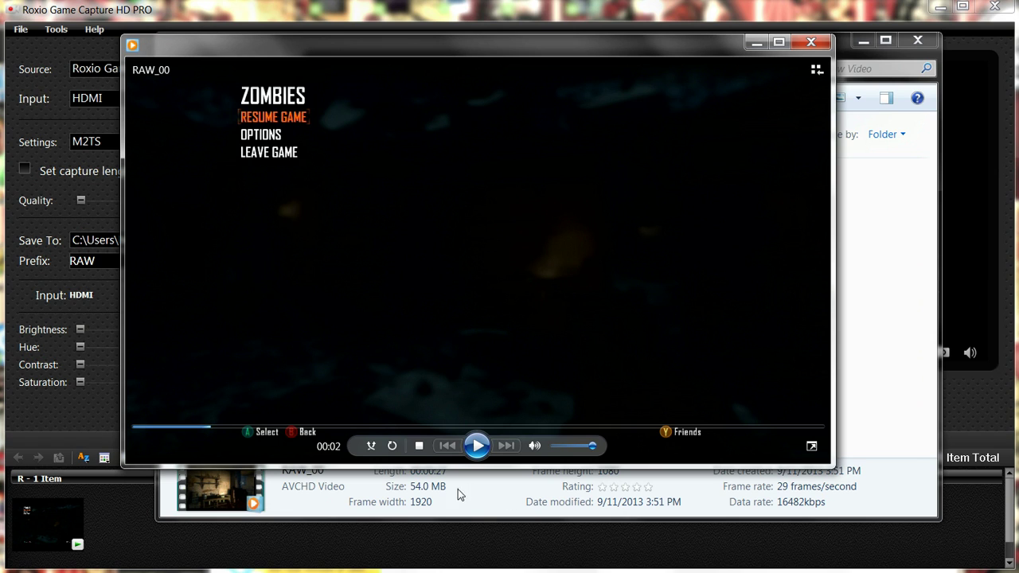
pyautogui.click(425, 510)
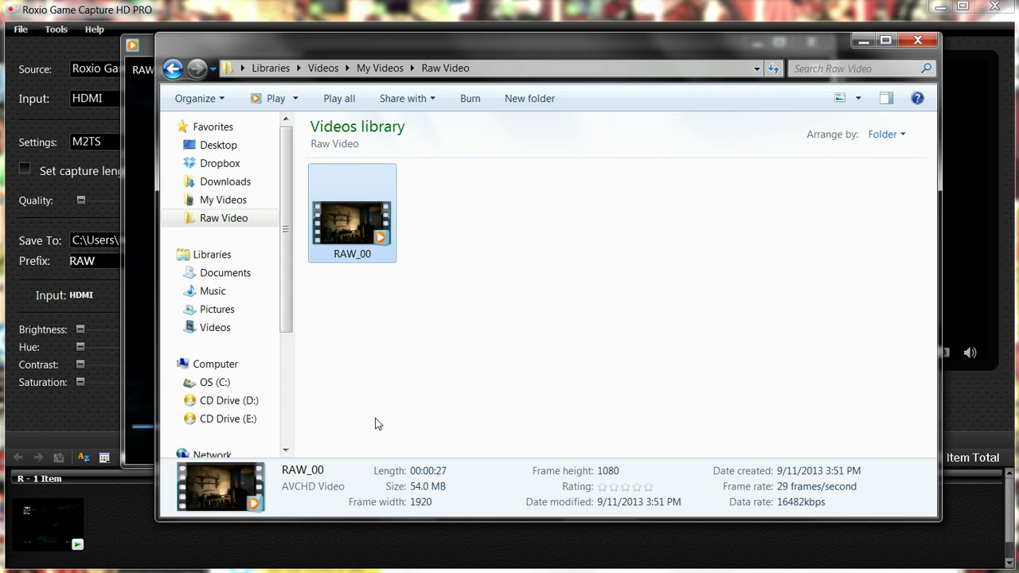
pyautogui.click(917, 40)
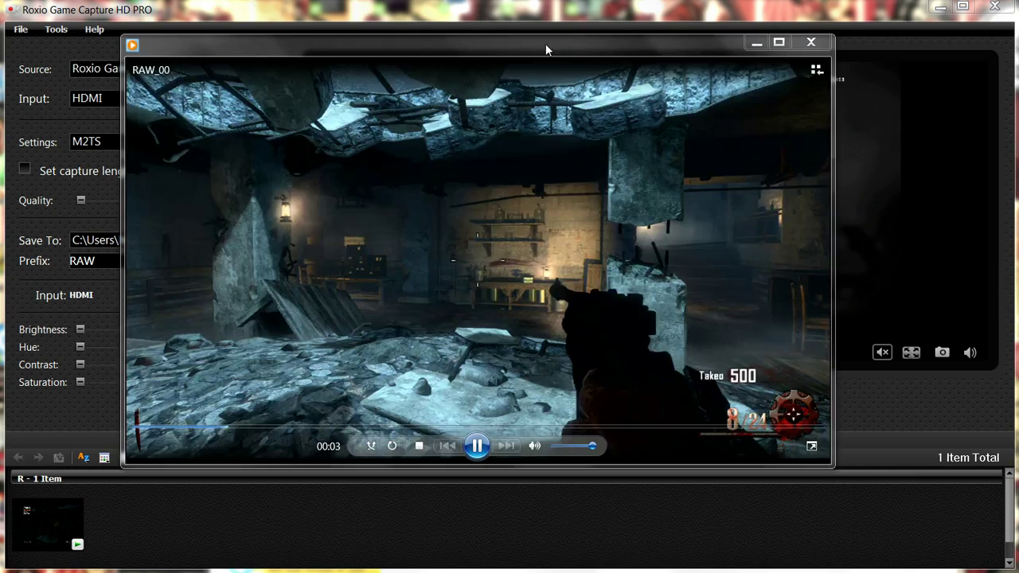
# Move the player aside, pause and resume RAW_00 at 00:06, then return to Game Capture.
pyautogui.moveTo(545, 44); pyautogui.dragTo(426, 8)
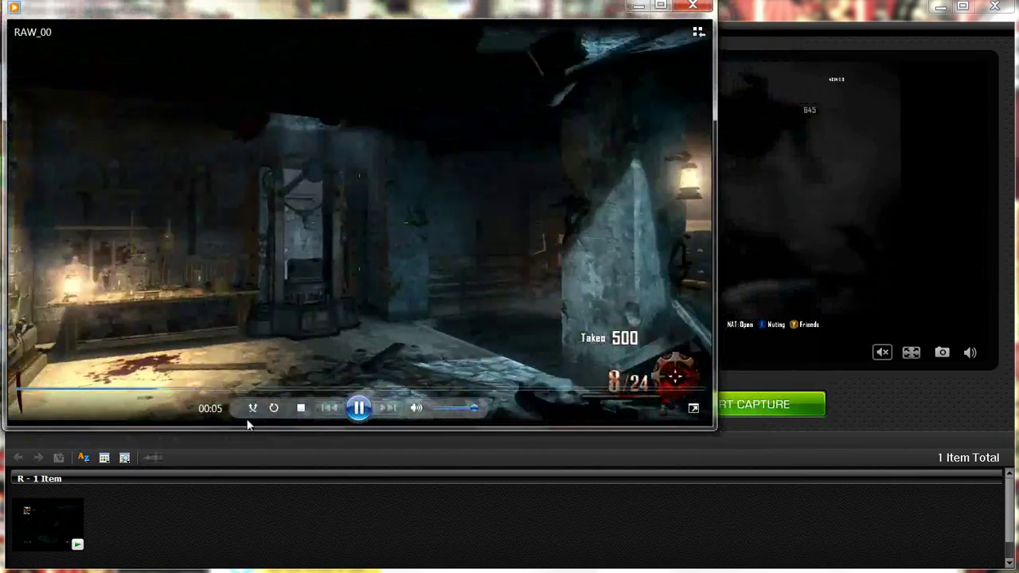
pyautogui.click(359, 408)
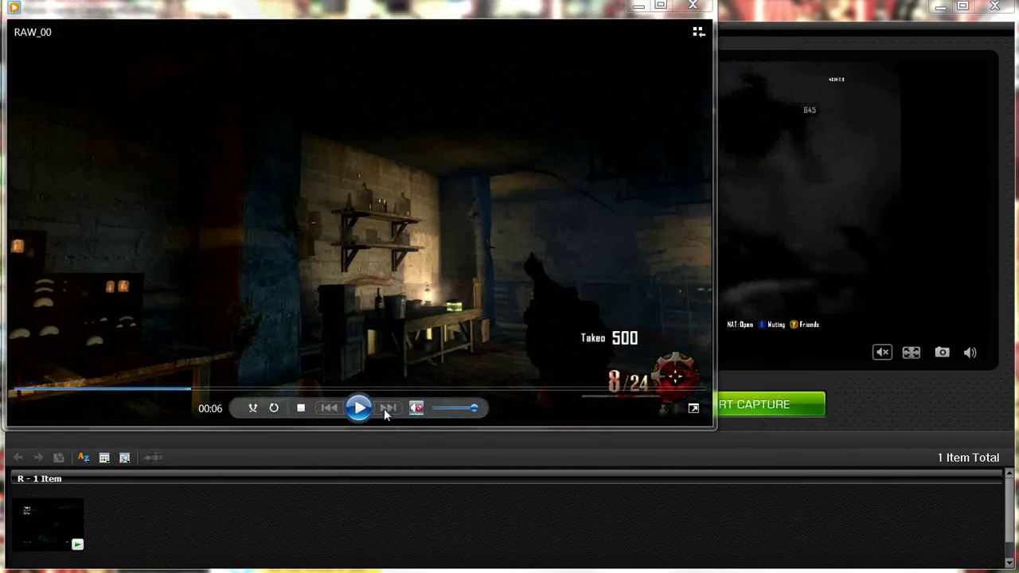
pyautogui.click(359, 407)
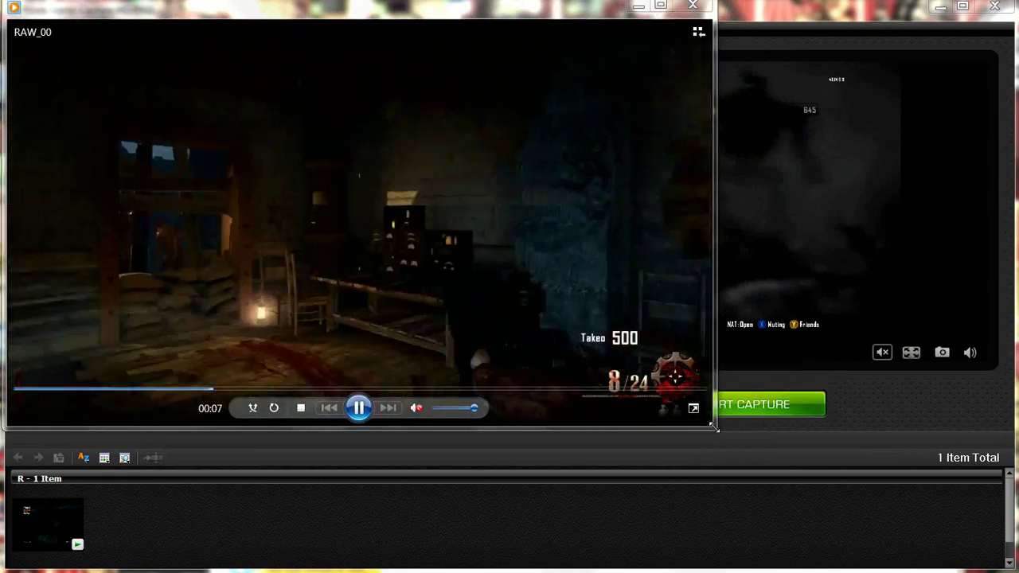
pyautogui.click(725, 444)
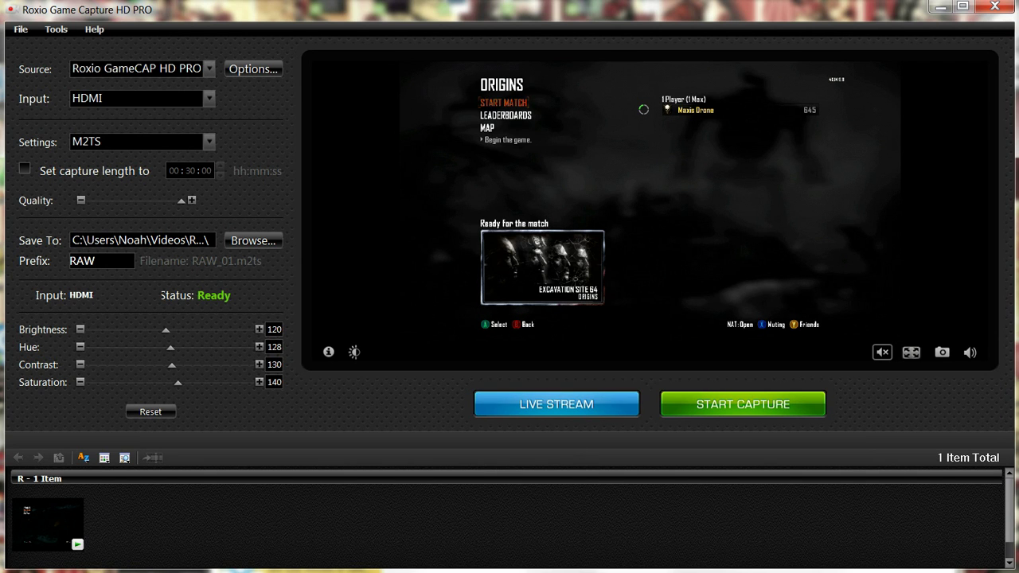
# Switch to Roxio VideoWave's Production 1 with the Raw Video folder's RAW_00 clip listed.
pyautogui.hotkey('alt', 'Tab')
pyautogui.hotkey('alt', 'Tab')
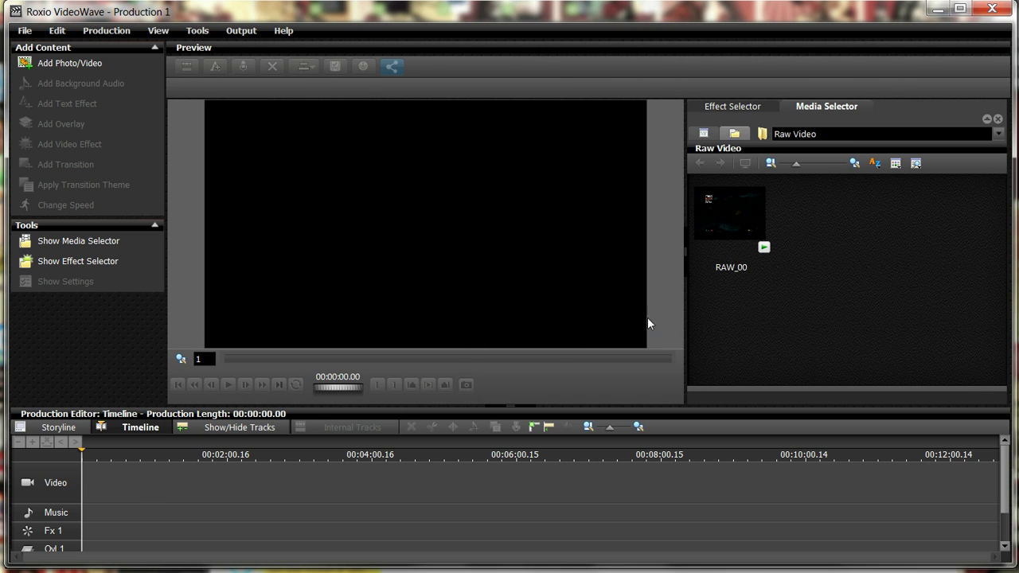
# Place the RAW_00 clip on the Video track of the timeline.
pyautogui.click(747, 197)
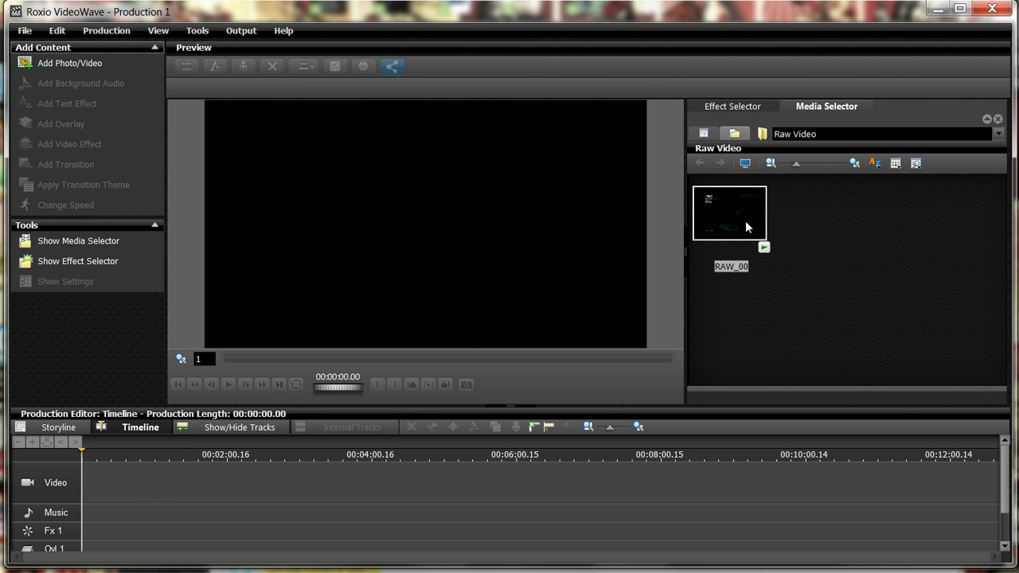
pyautogui.moveTo(746, 227); pyautogui.dragTo(237, 427)
pyautogui.moveTo(183, 491); pyautogui.dragTo(210, 489)
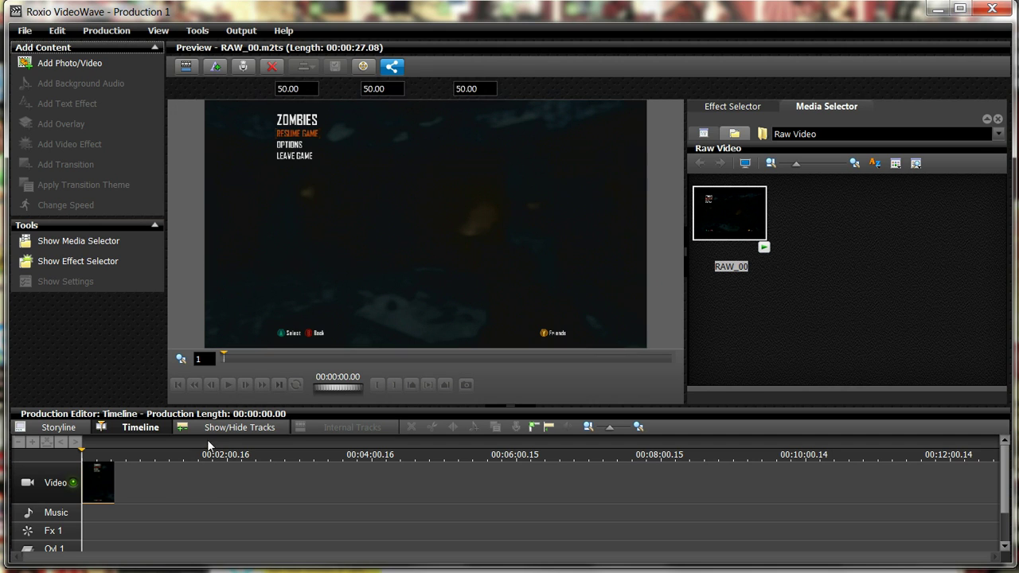
# Bring up Output > Make Movie, cancelling the prompt to save the production.
pyautogui.click(240, 30)
pyautogui.click(256, 50)
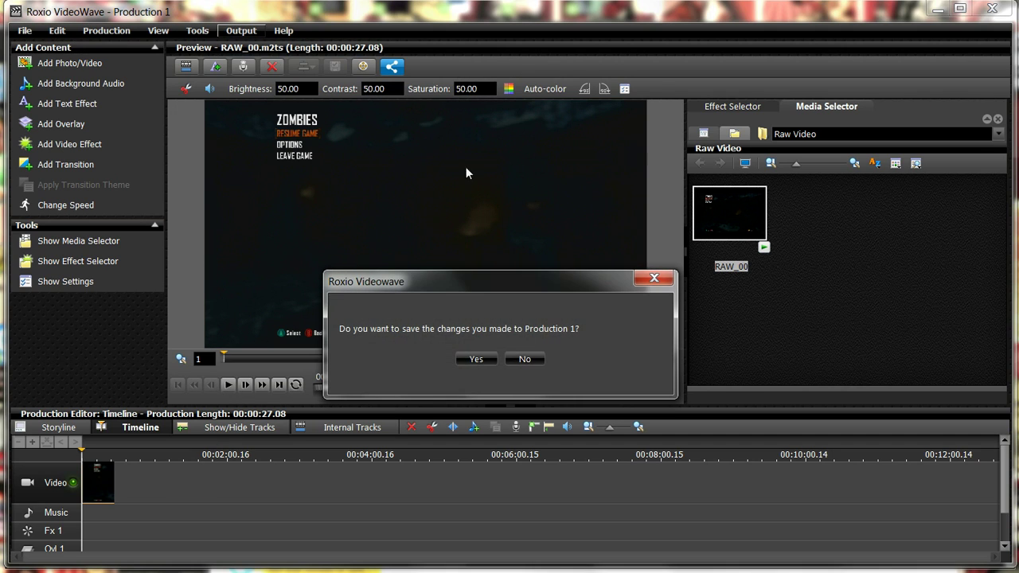
pyautogui.click(481, 358)
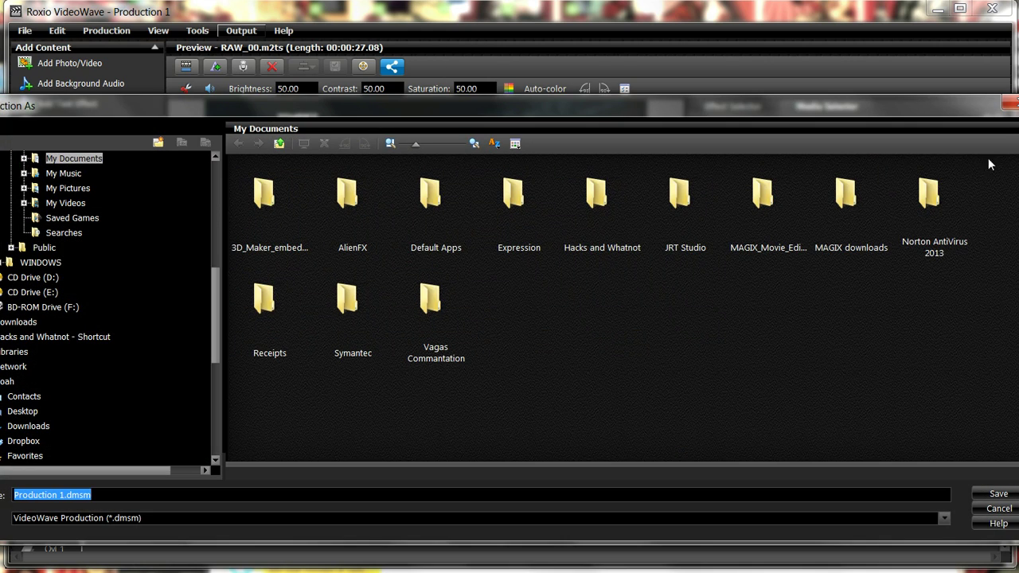
pyautogui.press('Escape')
pyautogui.click(241, 30)
pyautogui.click(255, 49)
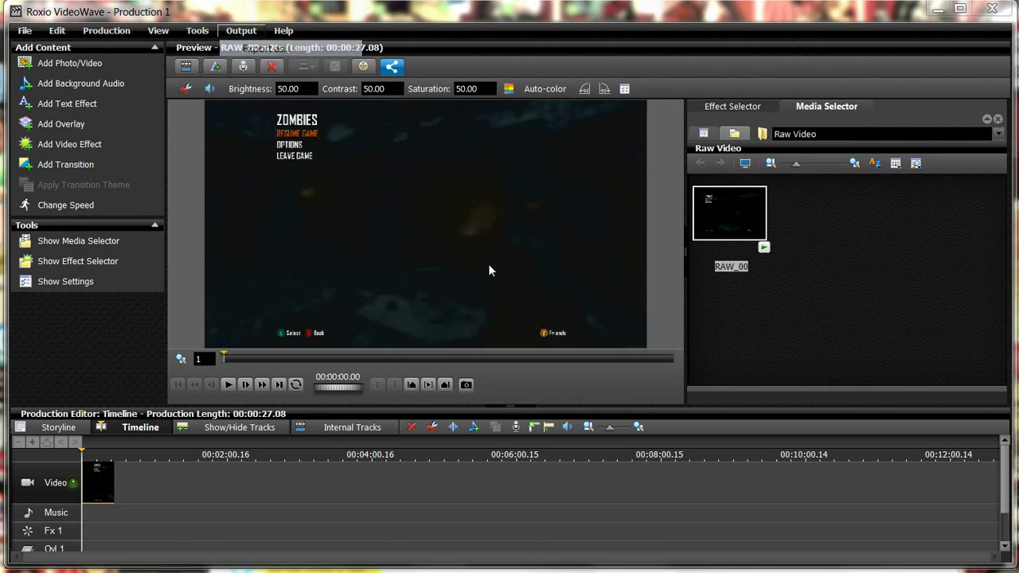
# Render the production at Same As Original quality to the Desktop as 'asdrrfdsa'.
pyautogui.click(510, 359)
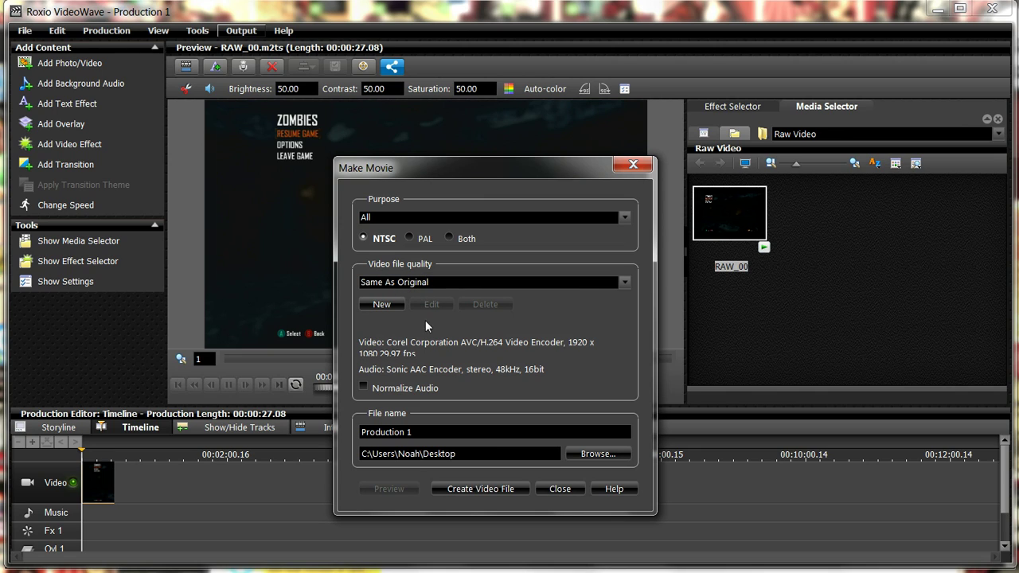
pyautogui.tripleClick(426, 434)
pyautogui.write('asdrrfdsa')
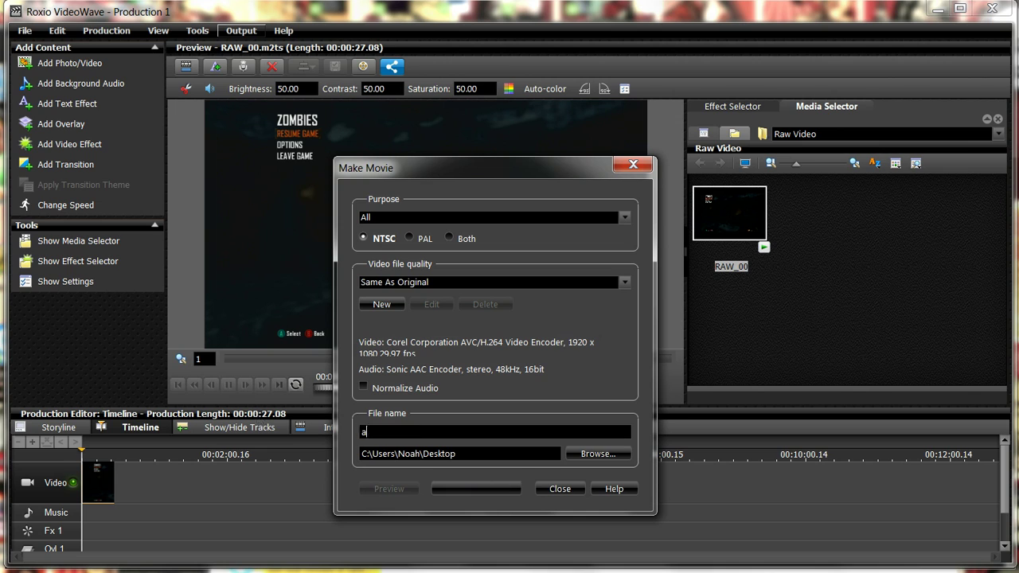
pyautogui.click(480, 490)
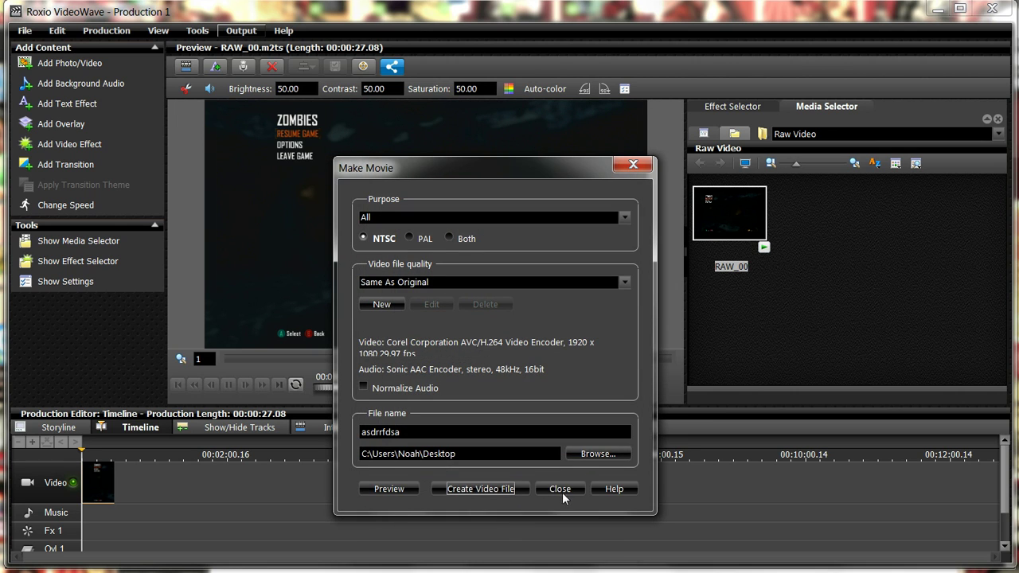
pyautogui.click(562, 492)
# Minimize VideoWave and play the exported asdrrfdsa video from the Desktop folder.
pyautogui.click(940, 8)
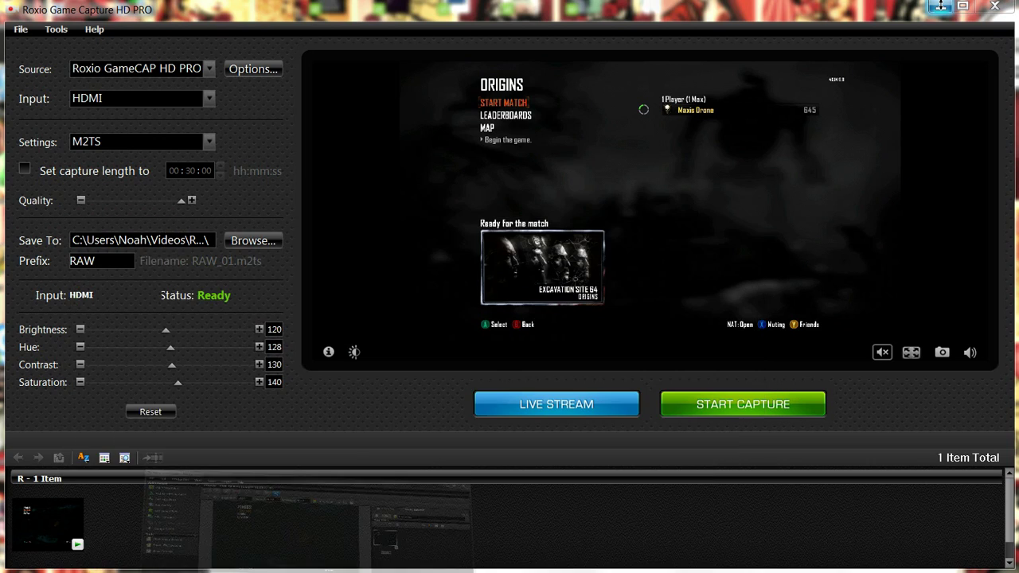
pyautogui.press('super+e')
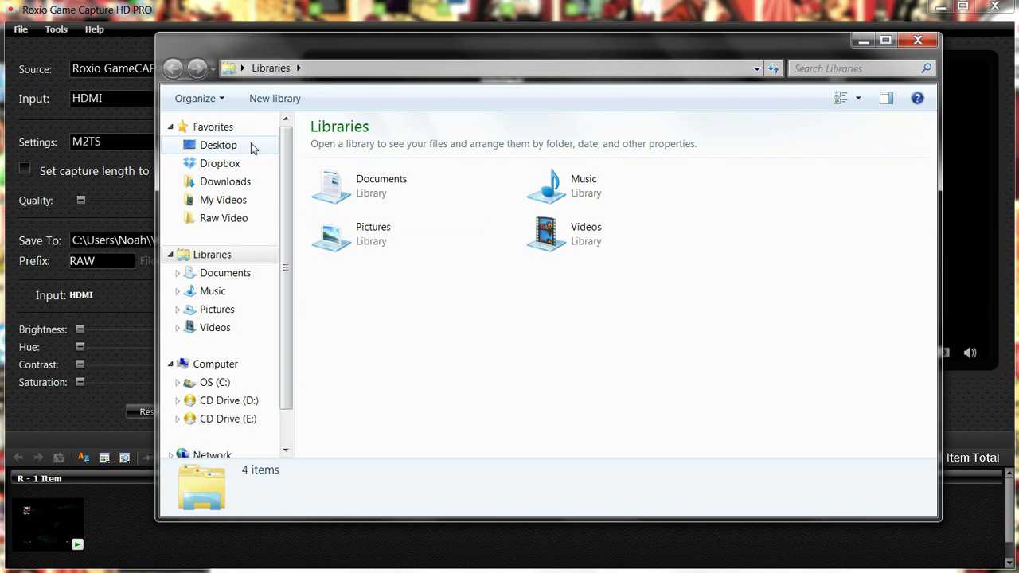
pyautogui.click(252, 149)
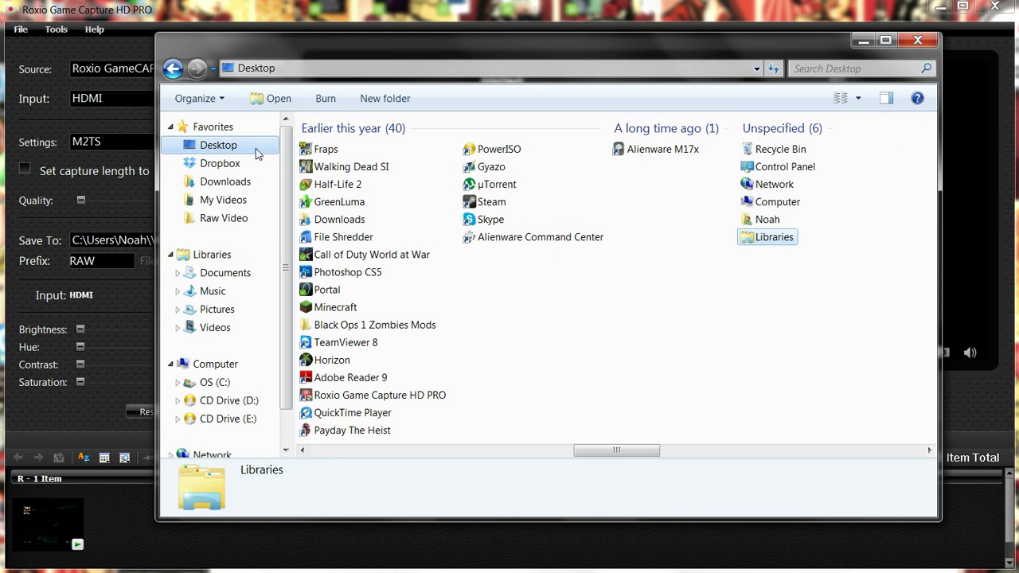
pyautogui.moveTo(587, 453); pyautogui.dragTo(286, 428)
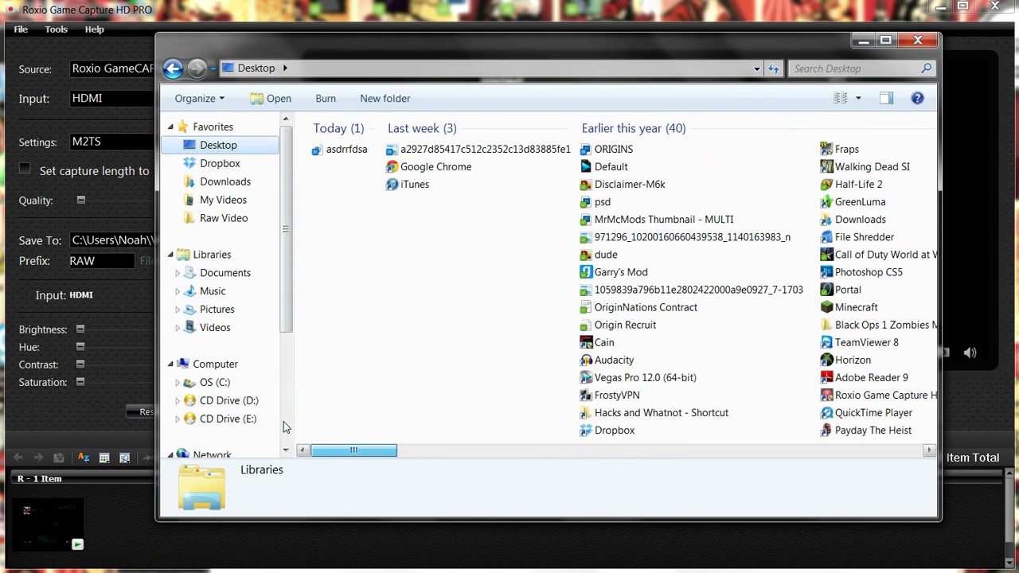
pyautogui.doubleClick(359, 151)
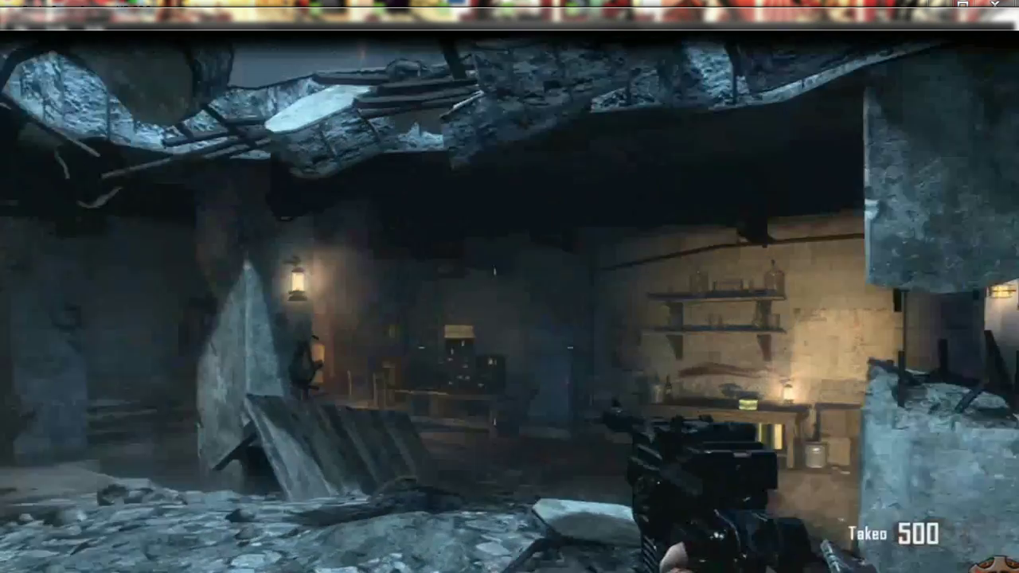
# Exit full screen and resize and reposition the player window showing asdrrfdsa.
pyautogui.press('Escape')
pyautogui.moveTo(842, 500); pyautogui.dragTo(653, 483)
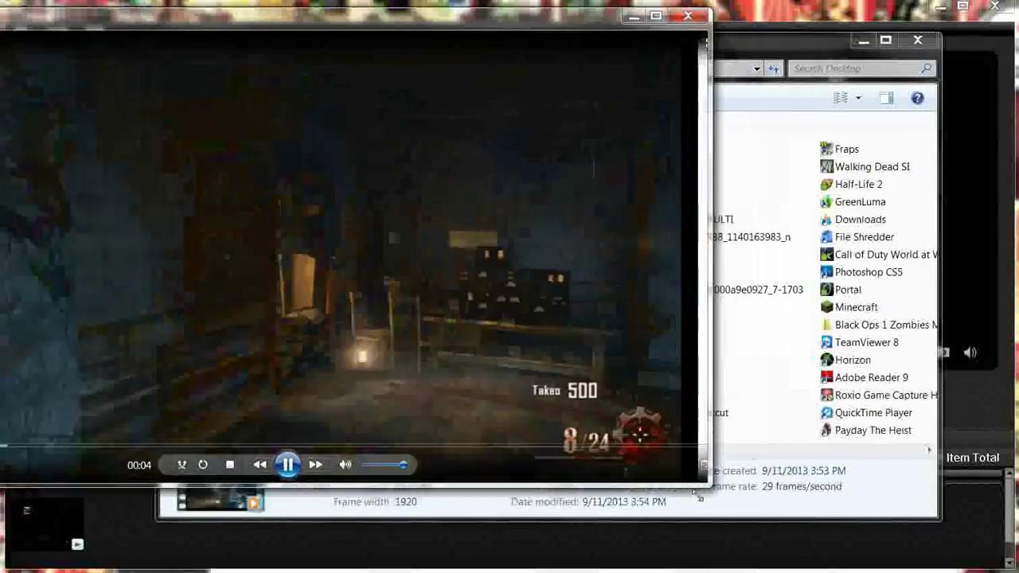
pyautogui.moveTo(522, 33); pyautogui.dragTo(517, 76)
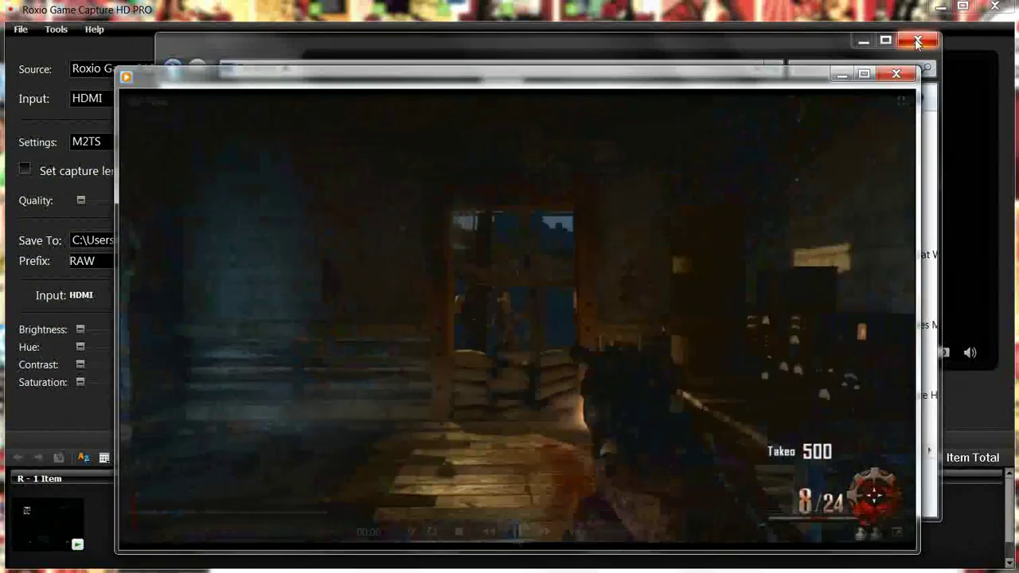